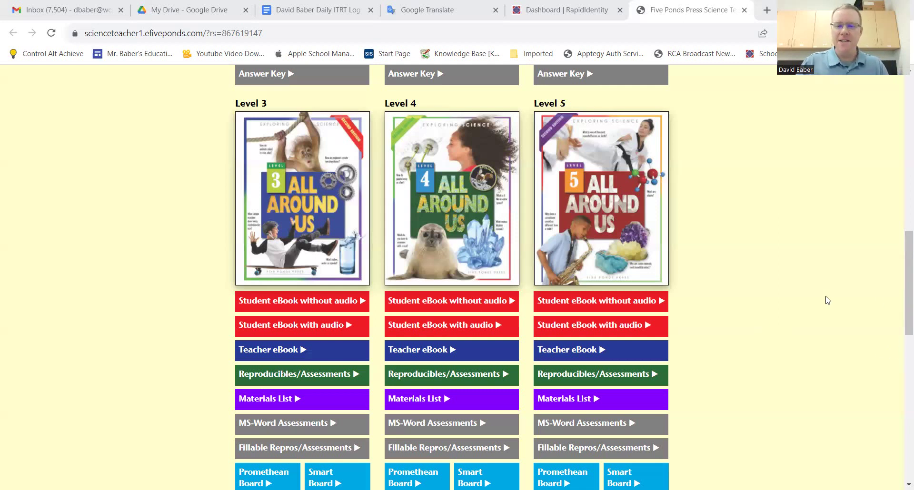
Step: Scroll the science page to the Level 3–5 All Around Us books and their eBook links
{"action": "scroll", "coordinate": [738, 229], "scroll_direction": "down", "scroll_amount": 2}
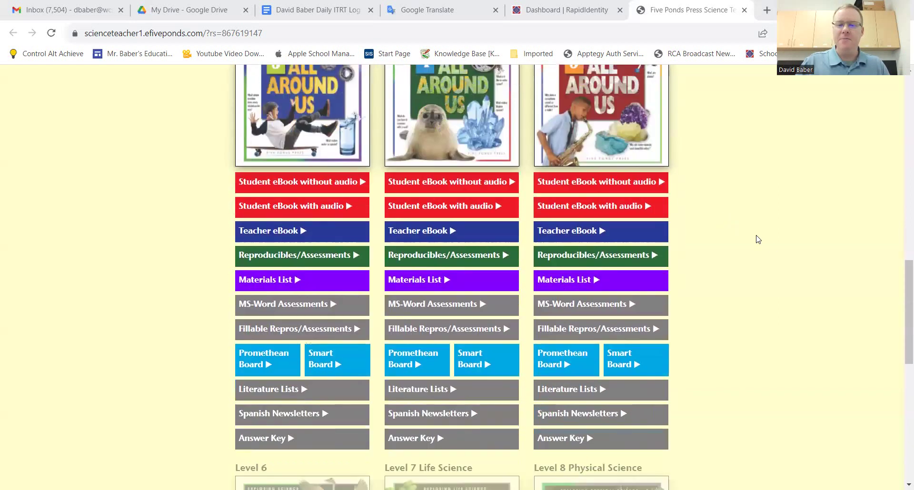
{"action": "scroll", "coordinate": [765, 248], "scroll_direction": "up", "scroll_amount": 1}
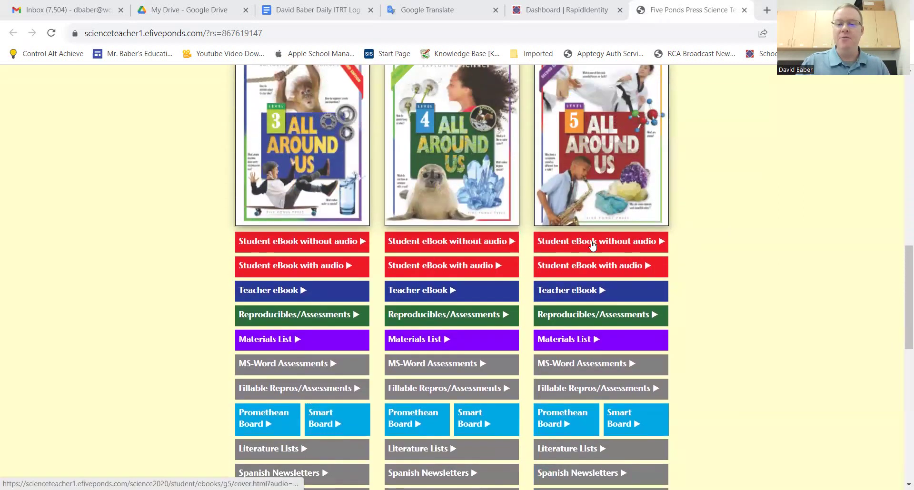
Step: Open the Level 5 student eBook without audio and page forward to the 'Science! See It, Hear It, Feel It' spread
{"action": "left_click", "coordinate": [592, 245]}
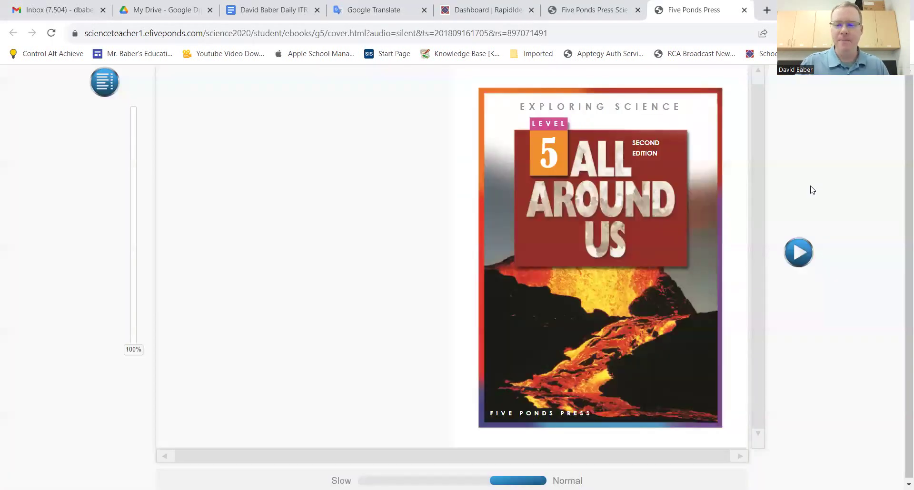
{"action": "left_click", "coordinate": [800, 257]}
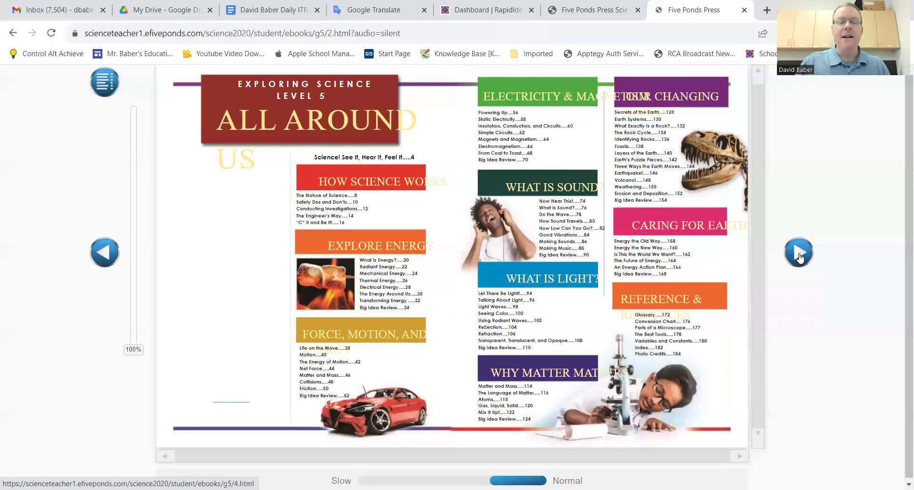
{"action": "left_click", "coordinate": [799, 257]}
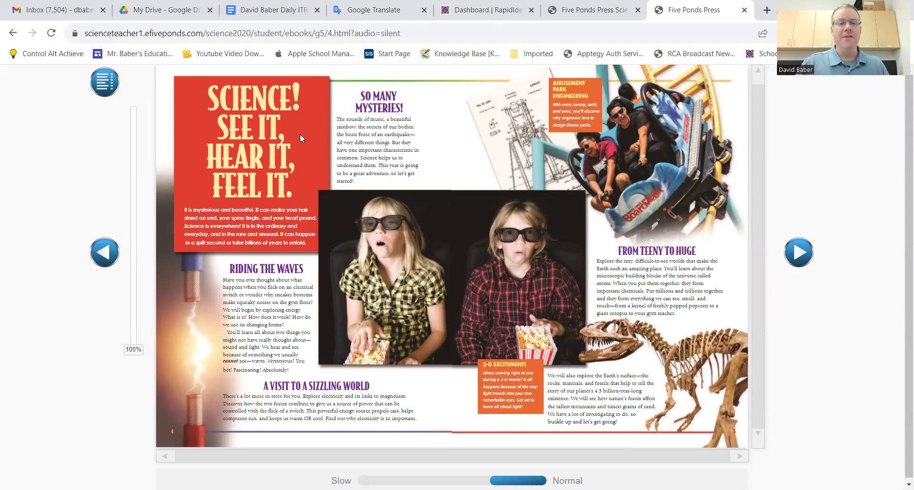
Step: Run a Google Lens image search on the spread, from the red heading panel through the children photo
{"action": "right_click", "coordinate": [318, 137]}
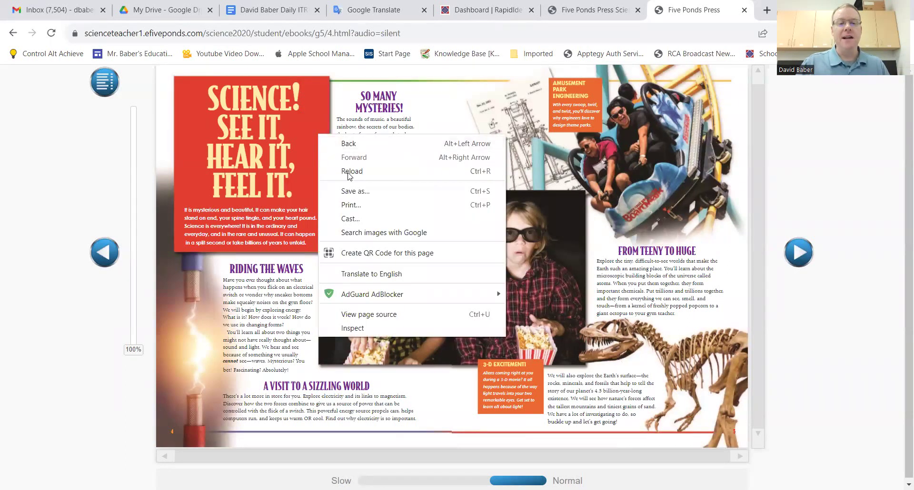
{"action": "left_click", "coordinate": [366, 232]}
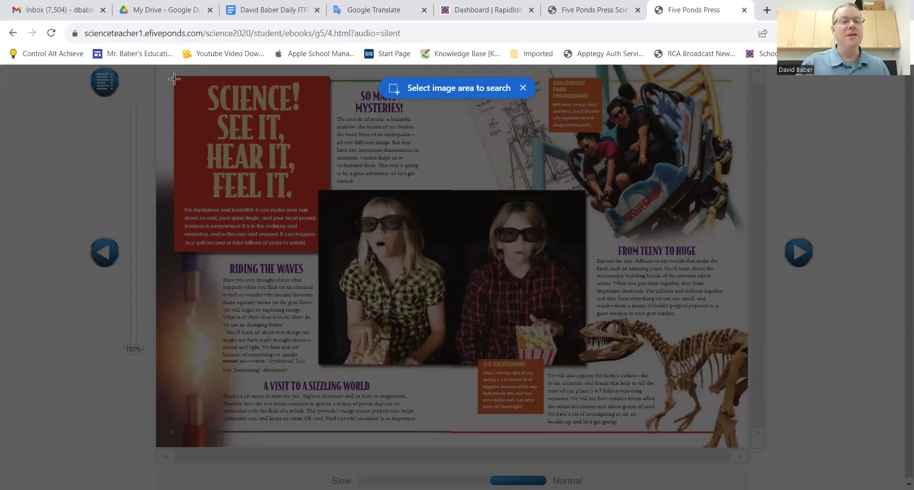
{"action": "left_click_drag", "start_coordinate": [173, 75], "coordinate": [748, 450]}
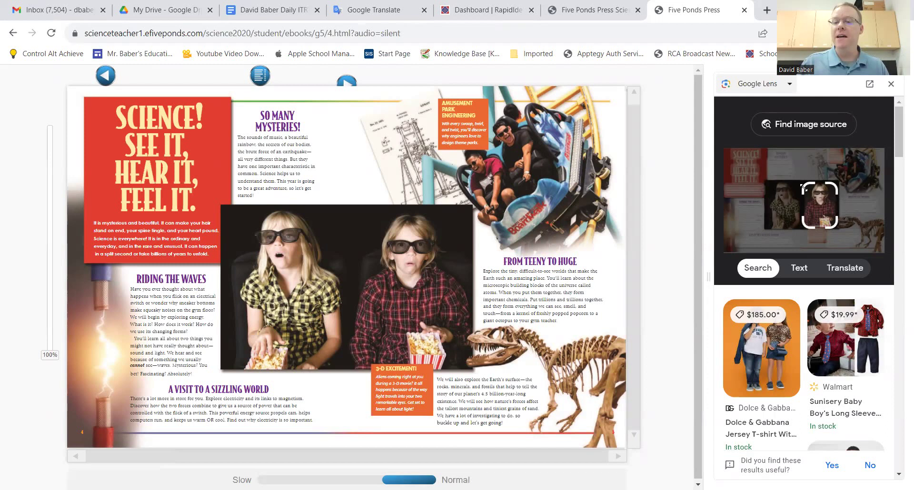
Step: Expand the Lens crop to cover the whole spread and switch Lens to translated text
{"action": "left_click_drag", "start_coordinate": [802, 186], "coordinate": [750, 161]}
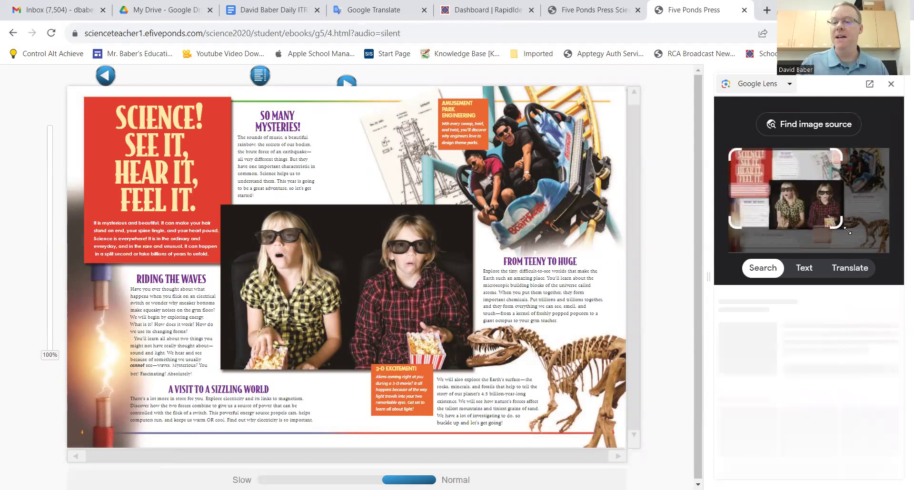
{"action": "left_click_drag", "start_coordinate": [840, 223], "coordinate": [883, 245]}
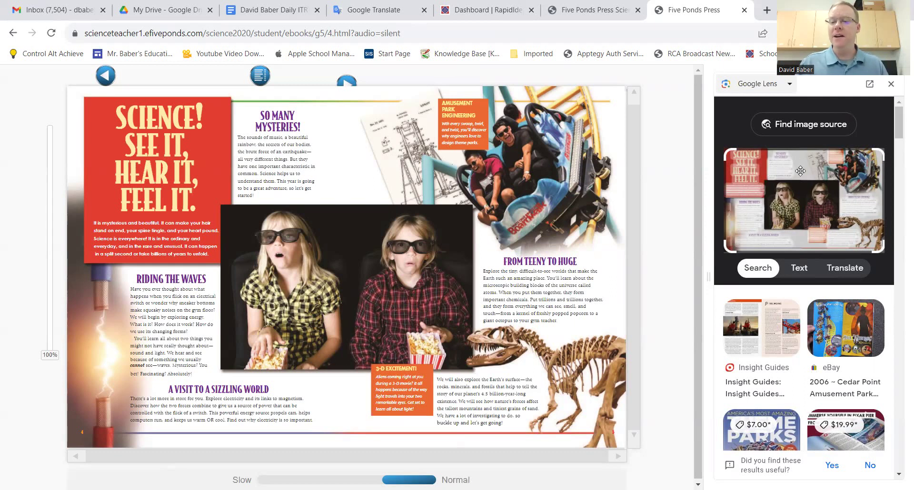
{"action": "left_click", "coordinate": [850, 269]}
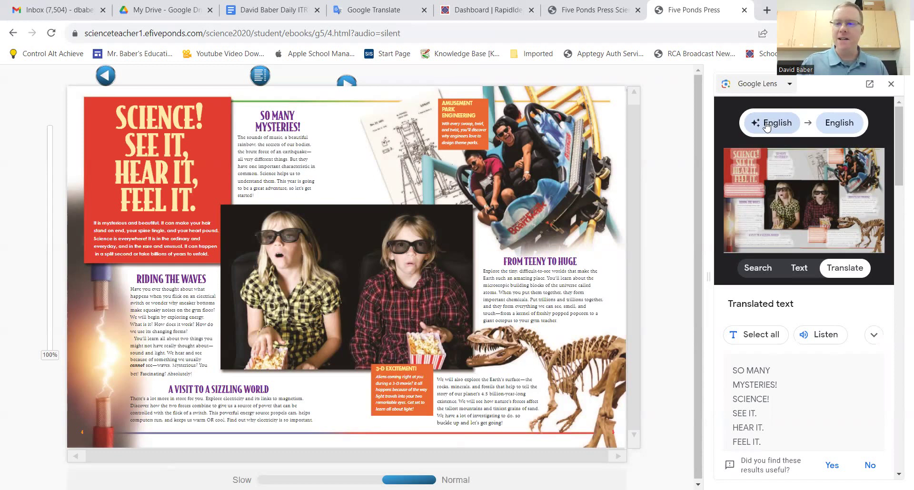
Step: Change the Lens translation target language from English to Spanish
{"action": "left_click", "coordinate": [840, 124]}
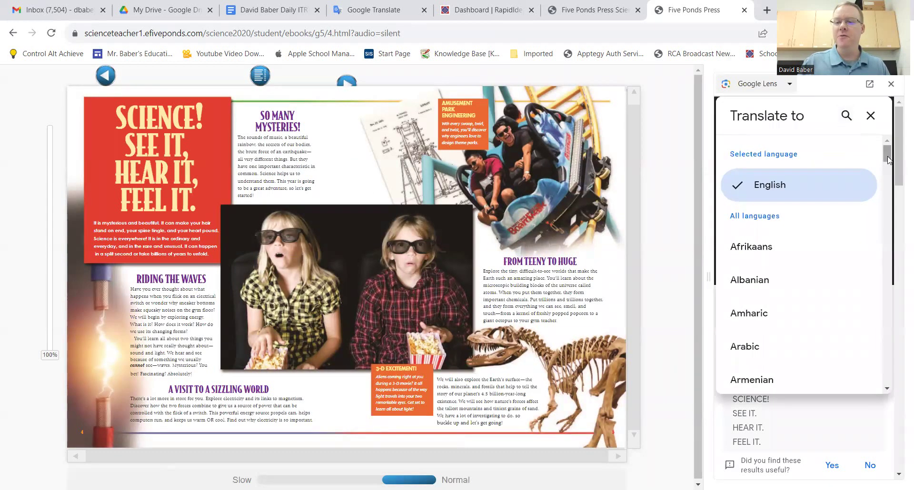
{"action": "scroll", "coordinate": [891, 205], "scroll_direction": "down", "scroll_amount": 5}
{"action": "scroll", "coordinate": [891, 206], "scroll_direction": "down", "scroll_amount": 20}
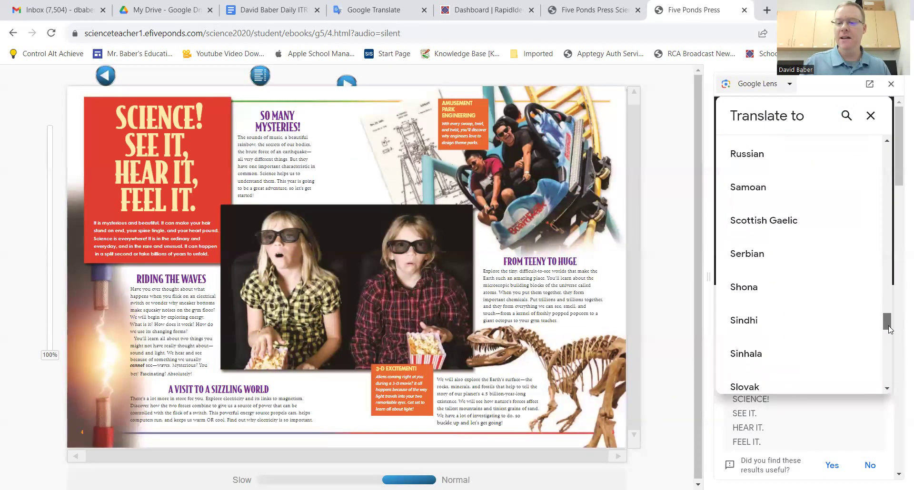
{"action": "scroll", "coordinate": [889, 333], "scroll_direction": "down", "scroll_amount": 4}
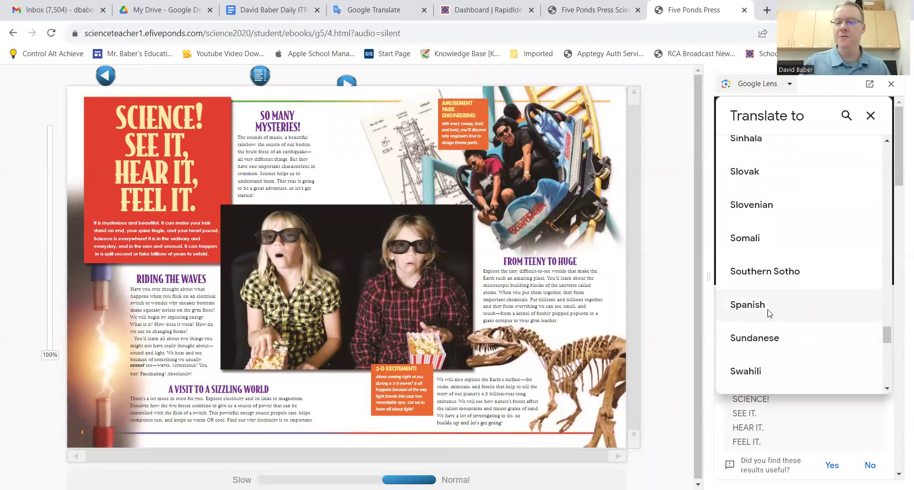
{"action": "left_click", "coordinate": [767, 313]}
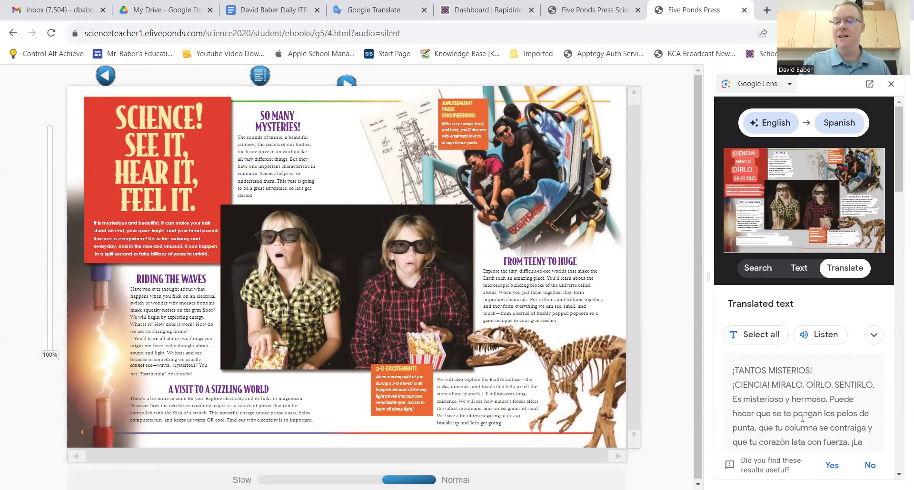
Step: Scroll the Spanish translation in the Lens panel, play it aloud with Listen, then pause it
{"action": "left_click", "coordinate": [847, 272]}
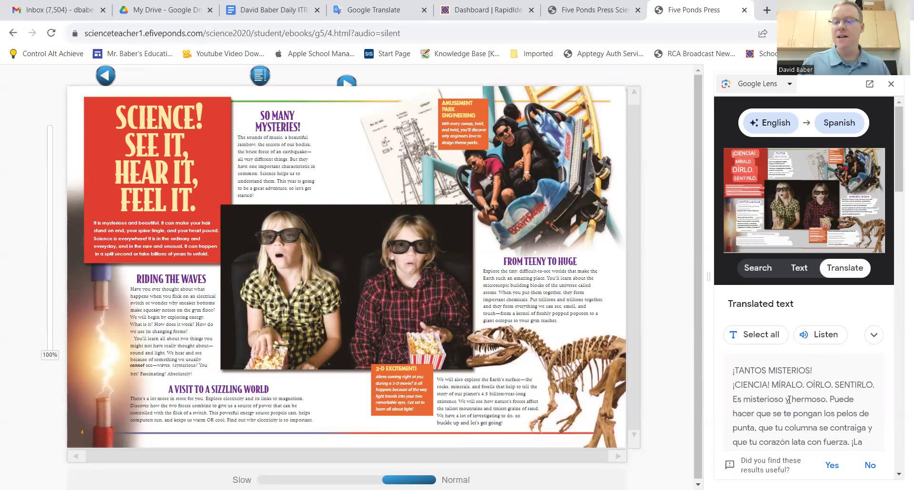
{"action": "left_click_drag", "start_coordinate": [900, 181], "coordinate": [891, 151]}
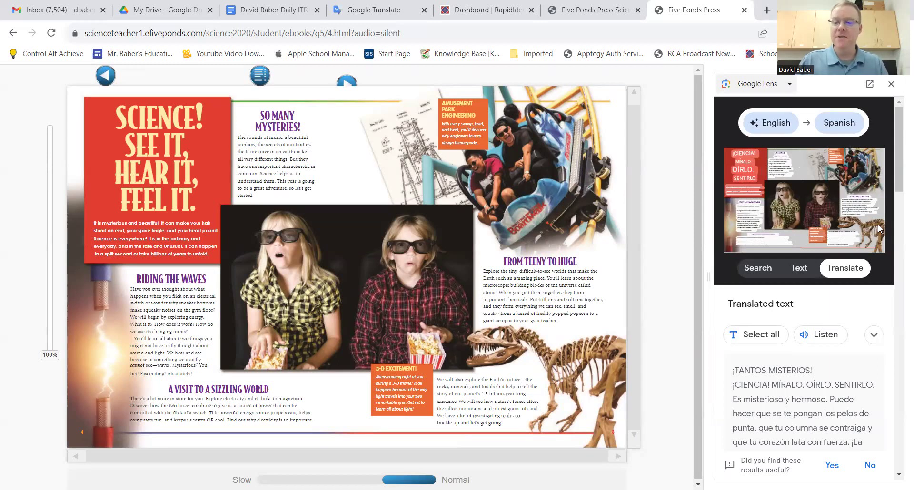
{"action": "left_click", "coordinate": [825, 338]}
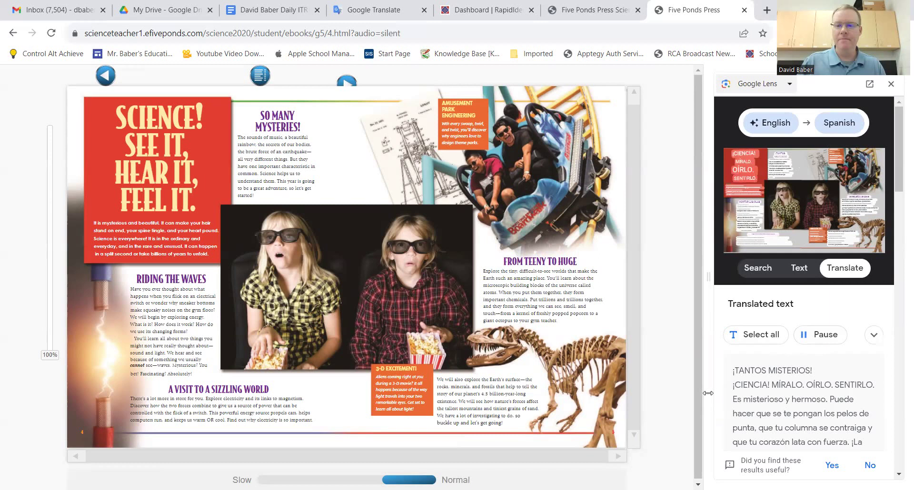
{"action": "left_click", "coordinate": [824, 336]}
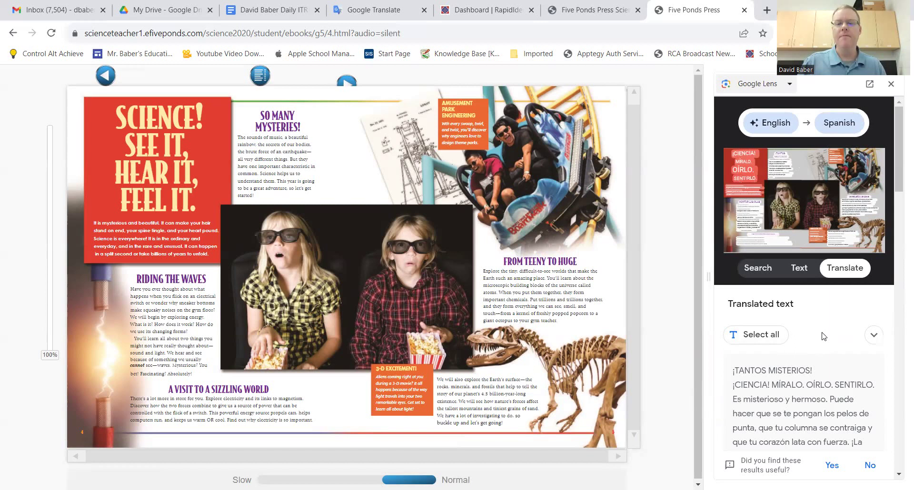
Step: Close the Lens panel and advance the eBook to The Nature of Science spread
{"action": "left_click", "coordinate": [892, 86]}
{"action": "left_click", "coordinate": [799, 257]}
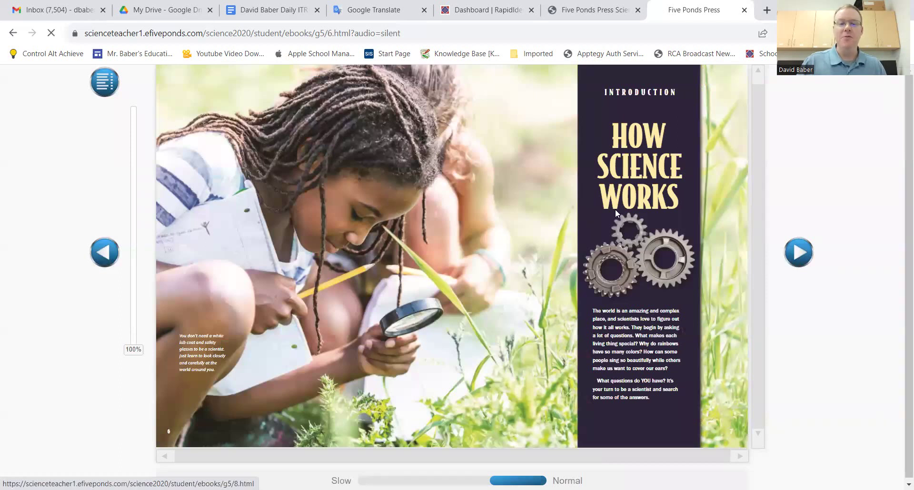
{"action": "left_click", "coordinate": [615, 210]}
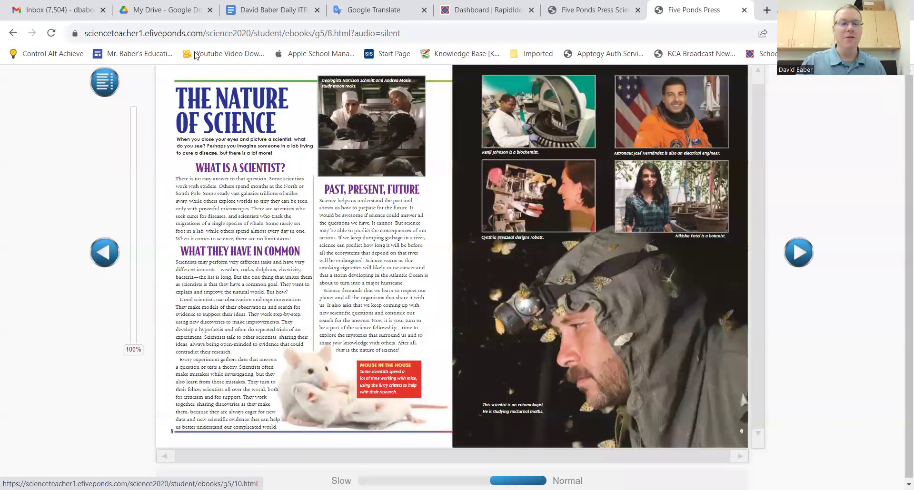
Step: Search the left page of The Nature of Science spread with Google Lens
{"action": "right_click", "coordinate": [238, 148]}
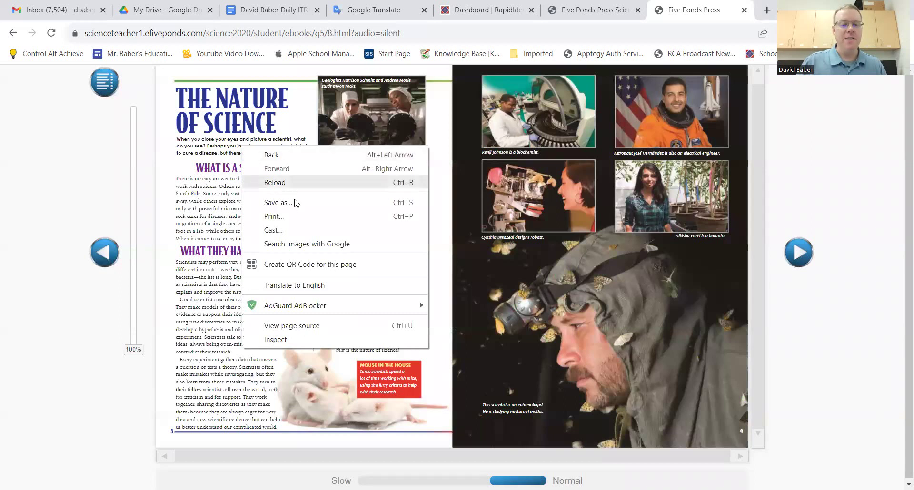
{"action": "left_click", "coordinate": [300, 244]}
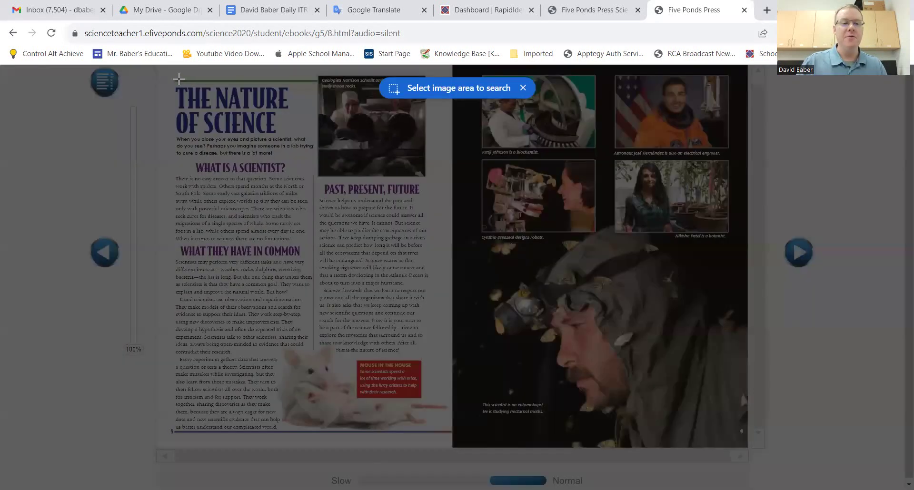
{"action": "left_click_drag", "start_coordinate": [160, 70], "coordinate": [452, 448]}
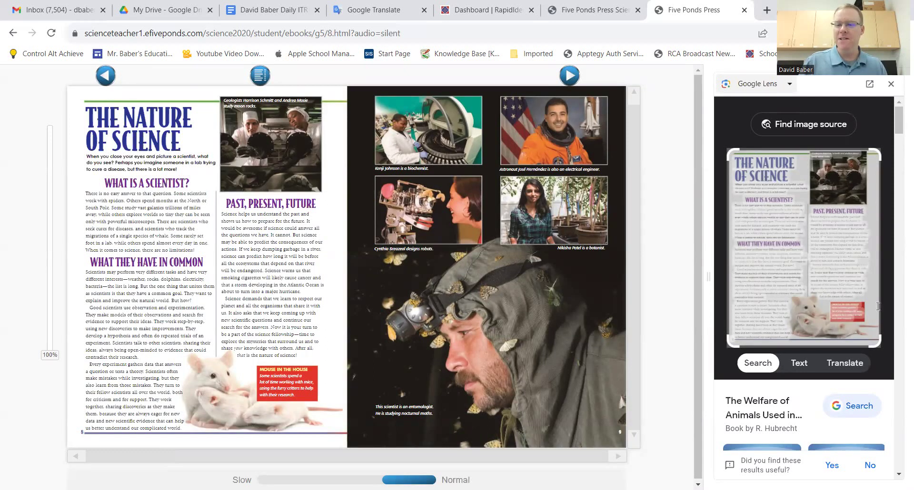
Step: Translate The Nature of Science page into Spanish and scroll through the translated text
{"action": "left_click", "coordinate": [843, 365]}
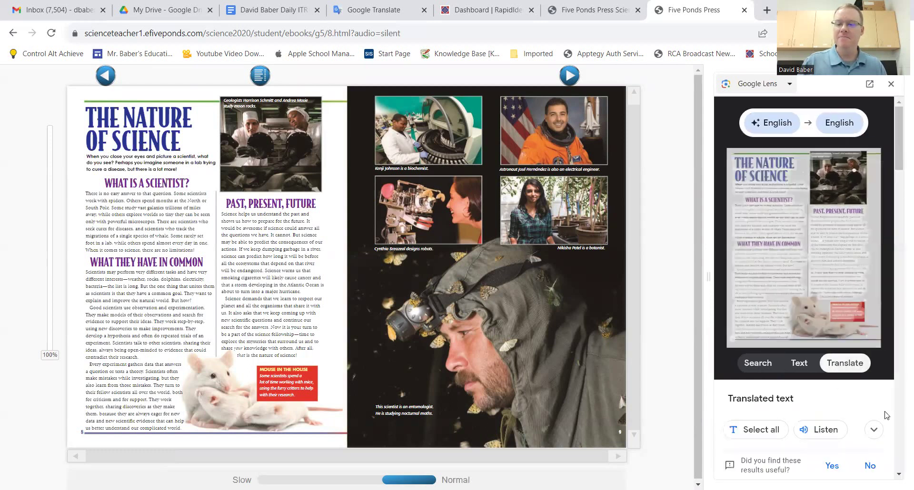
{"action": "scroll", "coordinate": [871, 385], "scroll_direction": "down", "scroll_amount": 6}
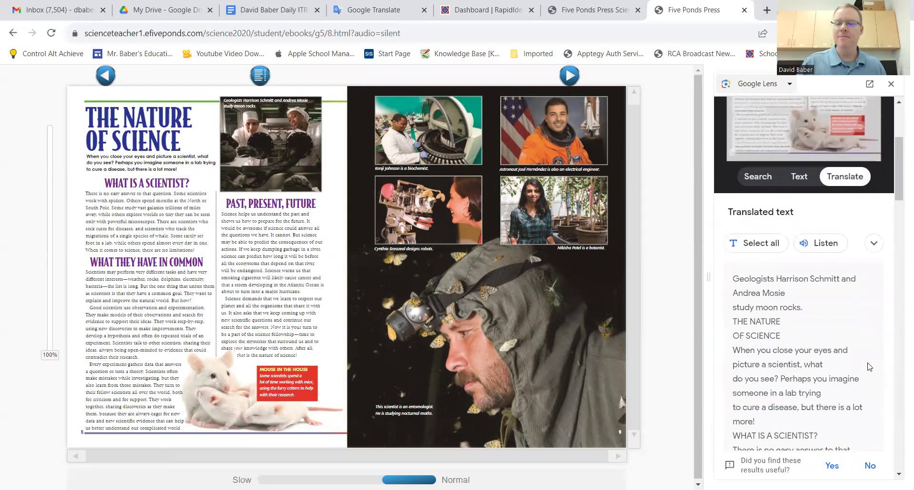
{"action": "scroll", "coordinate": [864, 347], "scroll_direction": "up", "scroll_amount": 6}
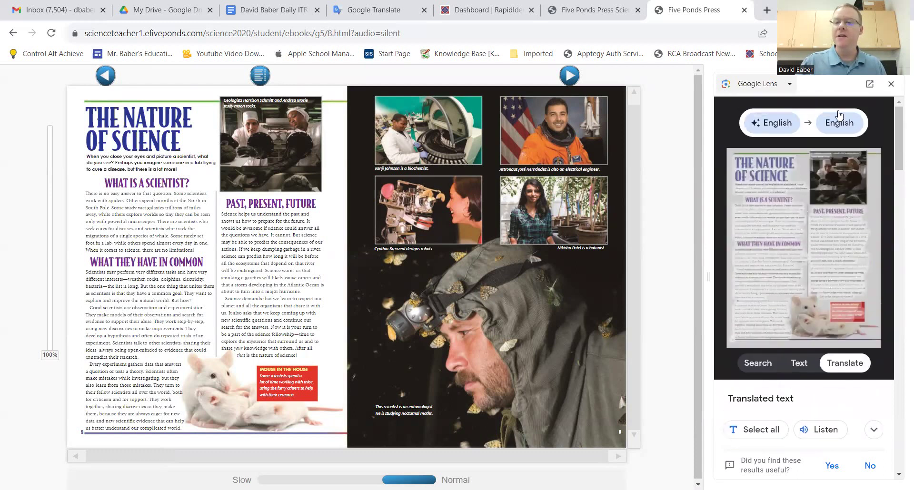
{"action": "left_click", "coordinate": [847, 126]}
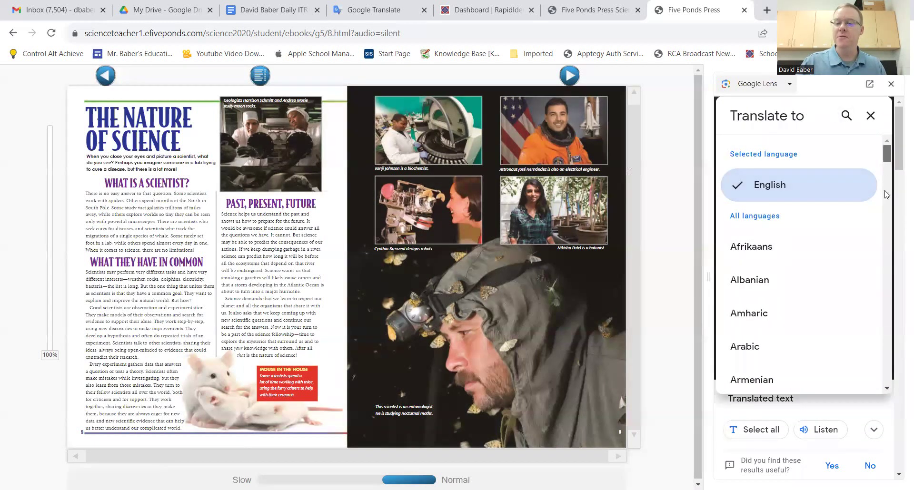
{"action": "left_click_drag", "start_coordinate": [887, 195], "coordinate": [888, 326]}
{"action": "scroll", "coordinate": [885, 329], "scroll_direction": "down", "scroll_amount": 5}
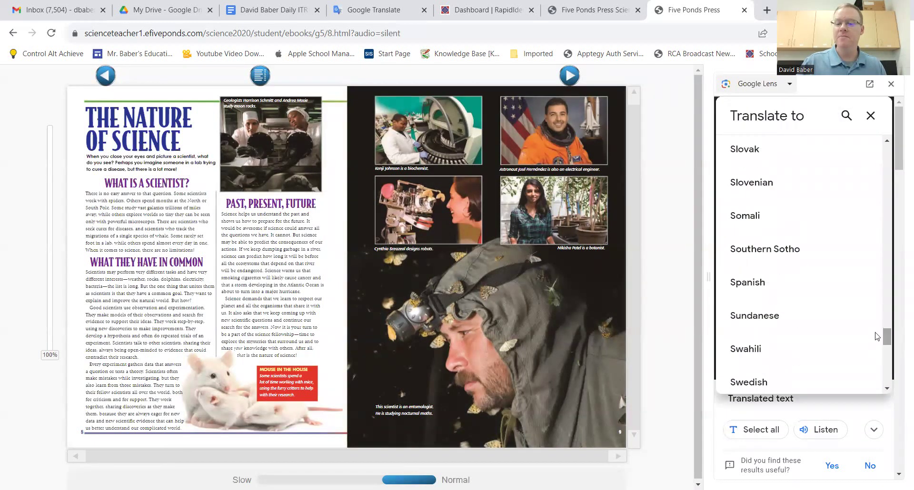
{"action": "left_click", "coordinate": [737, 281]}
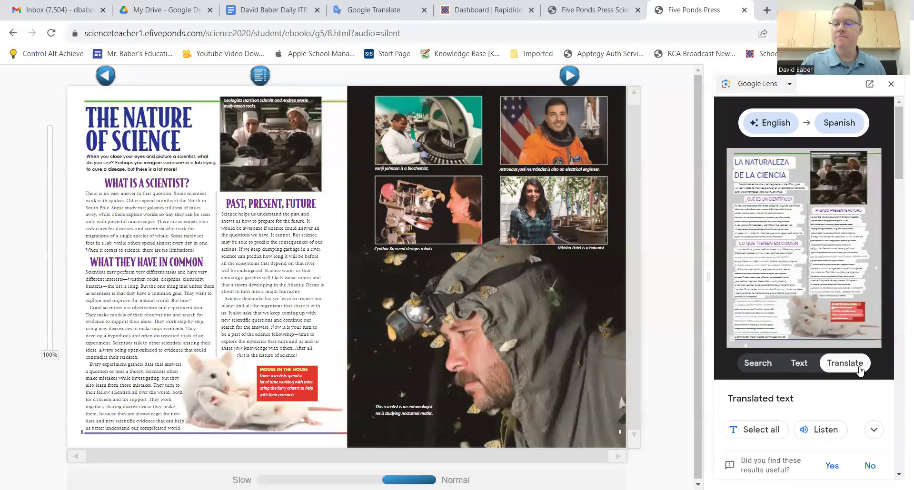
{"action": "scroll", "coordinate": [884, 354], "scroll_direction": "down", "scroll_amount": 2}
{"action": "scroll", "coordinate": [884, 354], "scroll_direction": "down", "scroll_amount": 5}
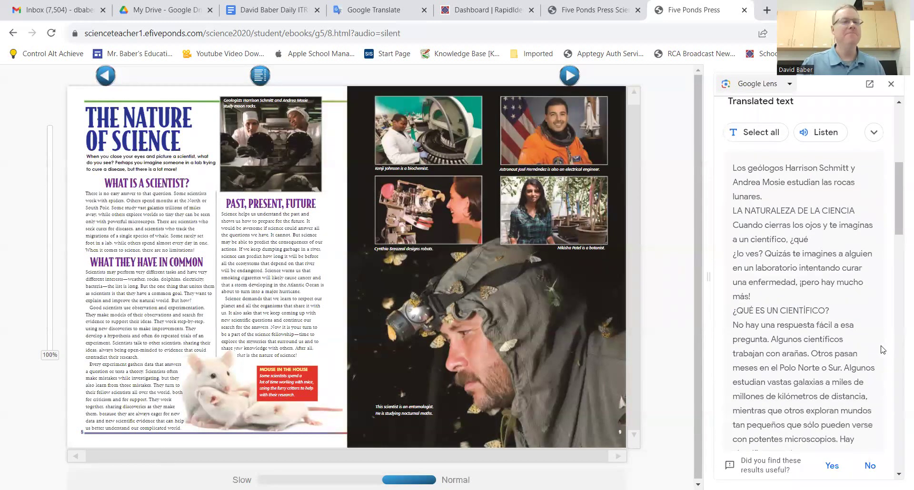